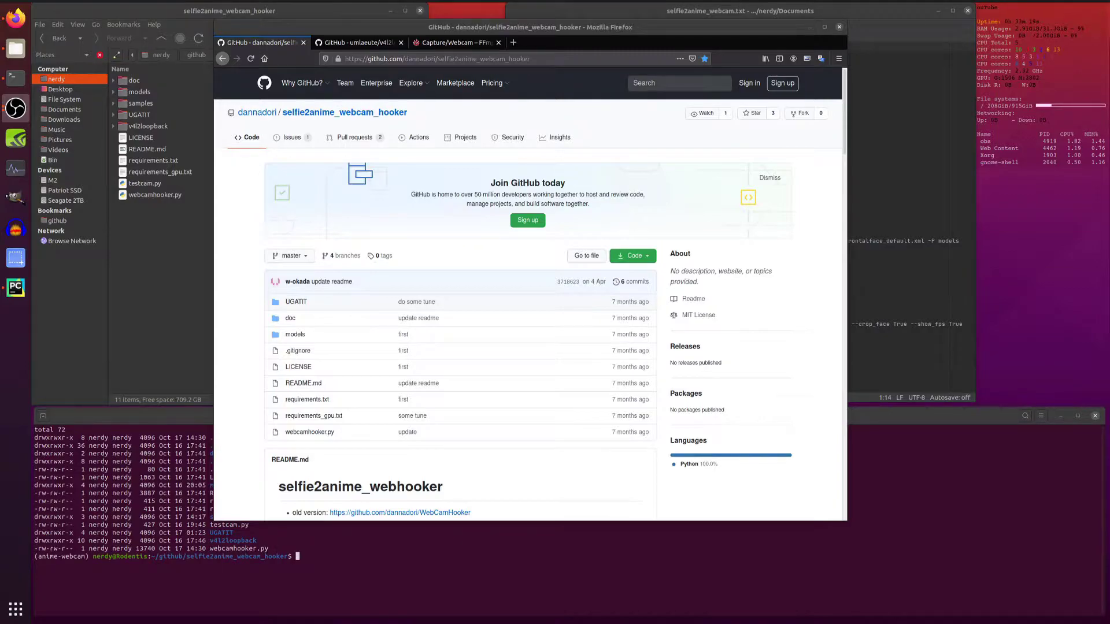
scroll(801, 285, down, 2)
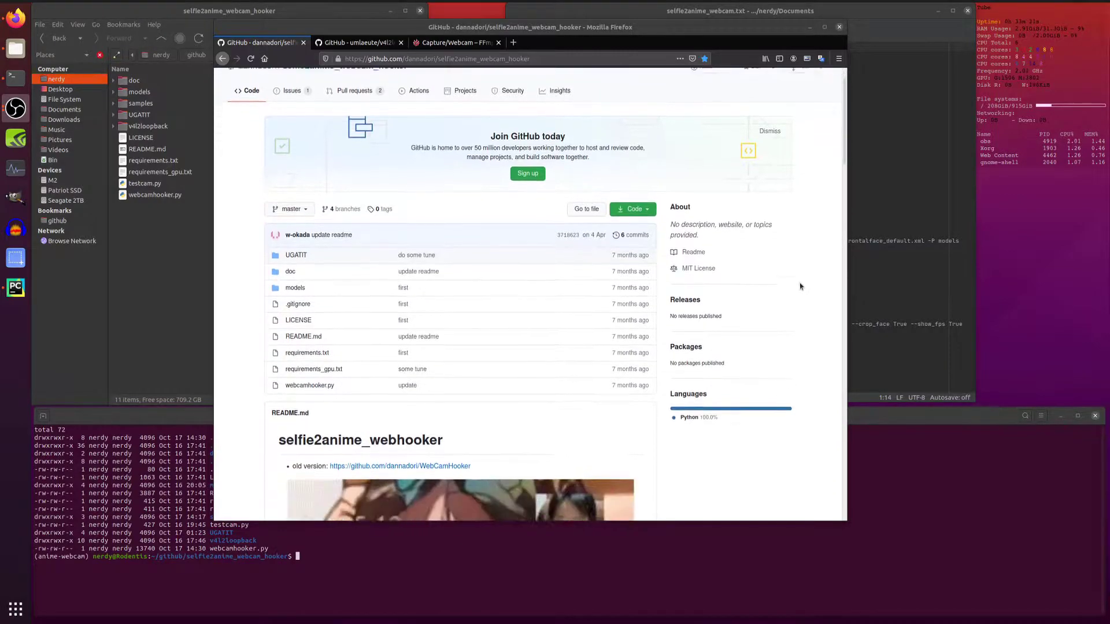
scroll(801, 285, down, 2)
scroll(800, 287, down, 2)
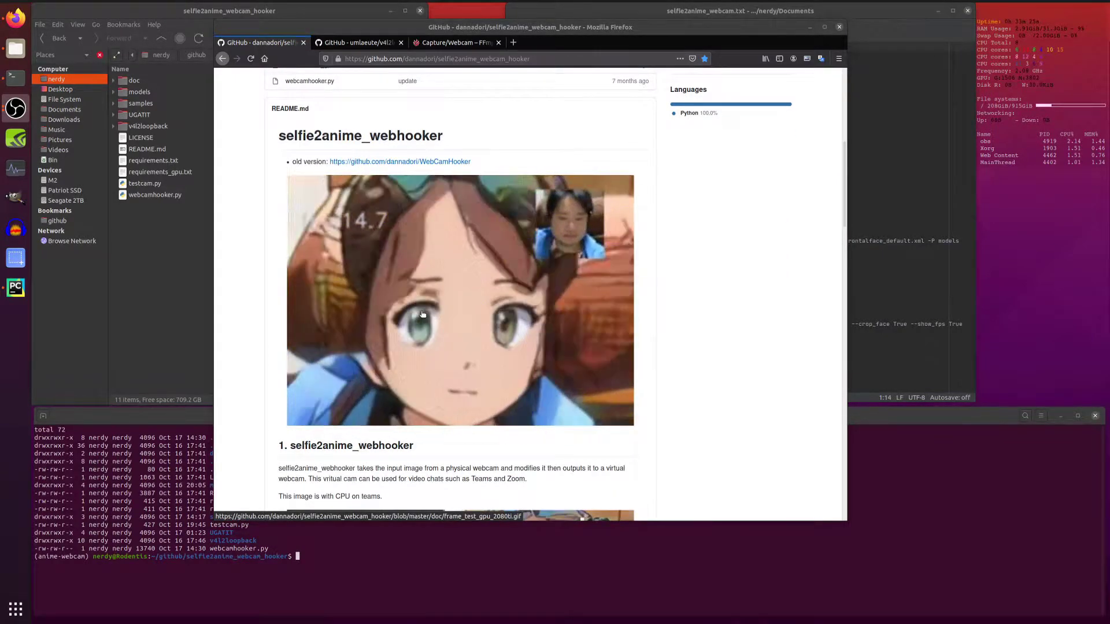
scroll(790, 262, down, 2)
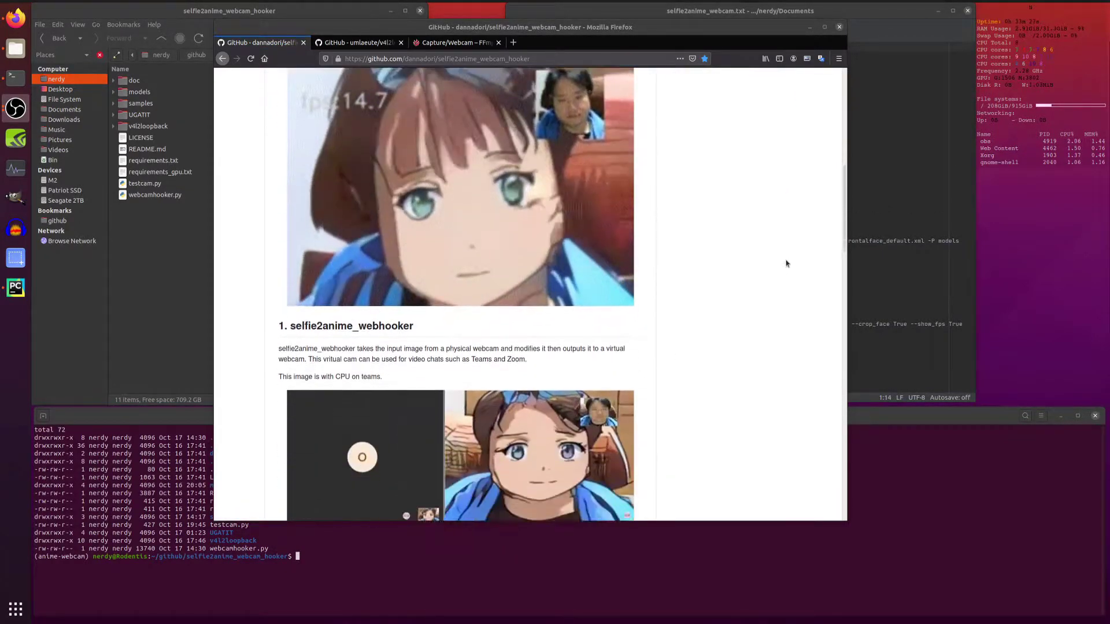
scroll(789, 262, down, 2)
scroll(789, 262, down, 1)
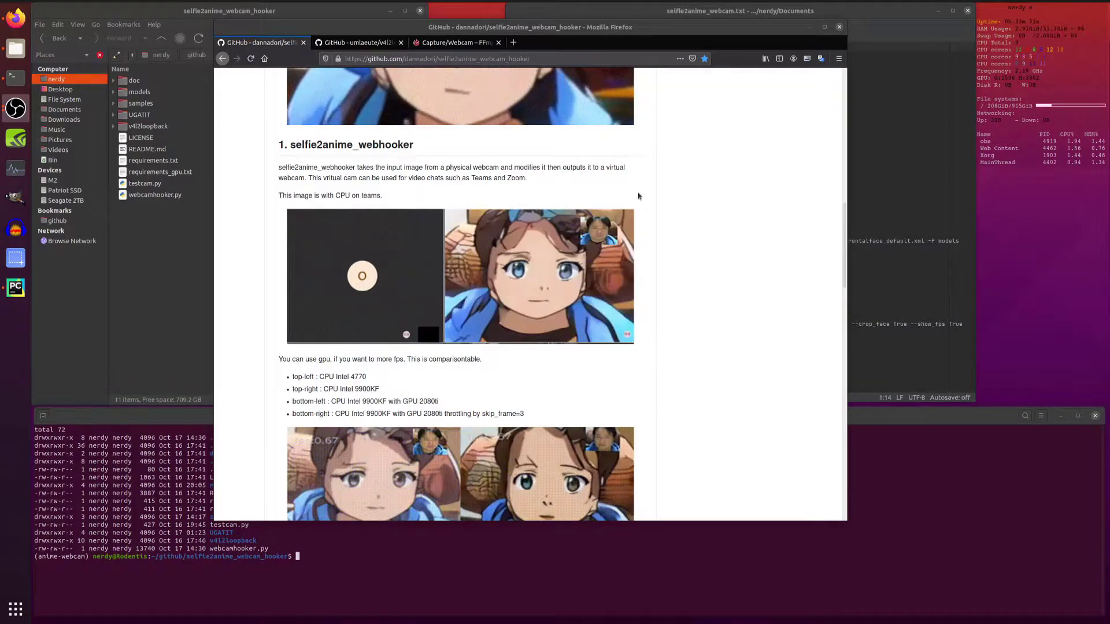
scroll(760, 204, down, 1)
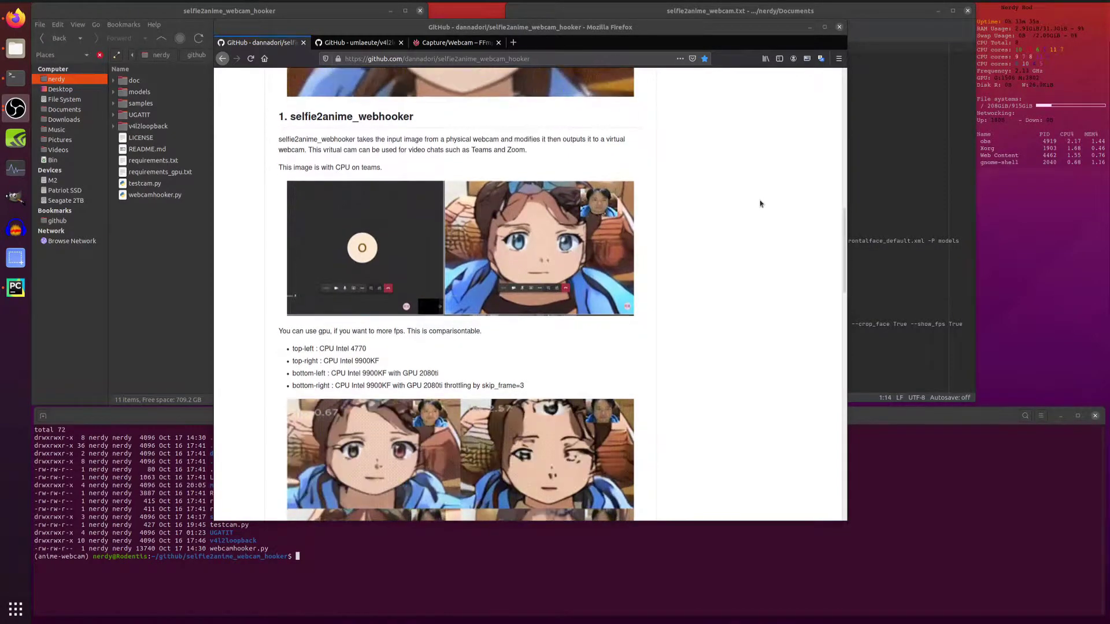
scroll(760, 204, down, 2)
scroll(789, 181, down, 1)
scroll(417, 193, down, 3)
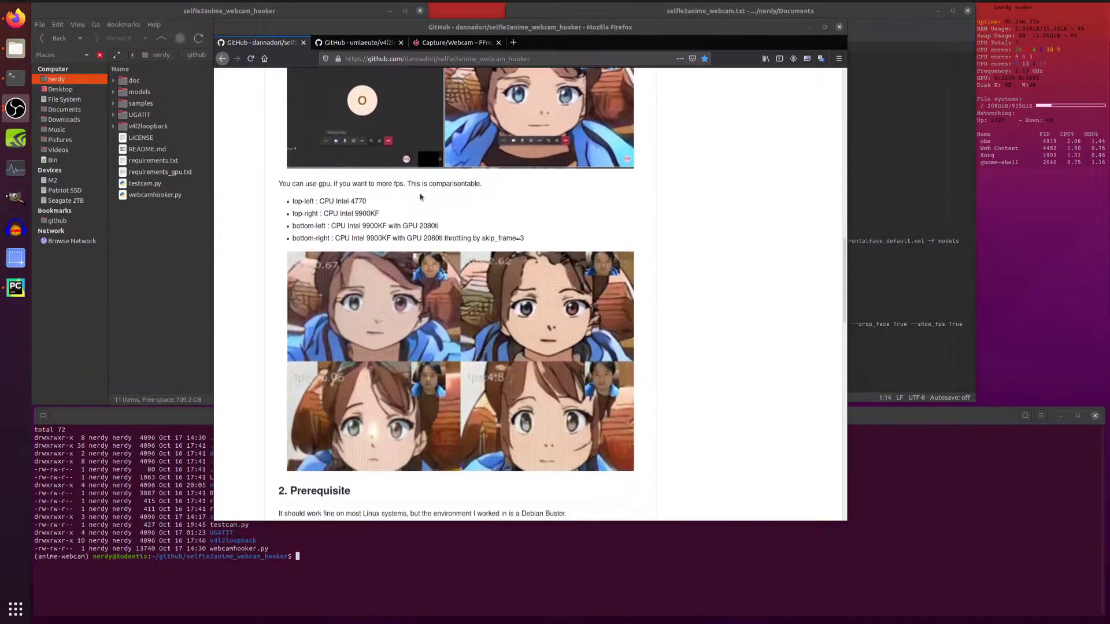
scroll(313, 126, down, 2)
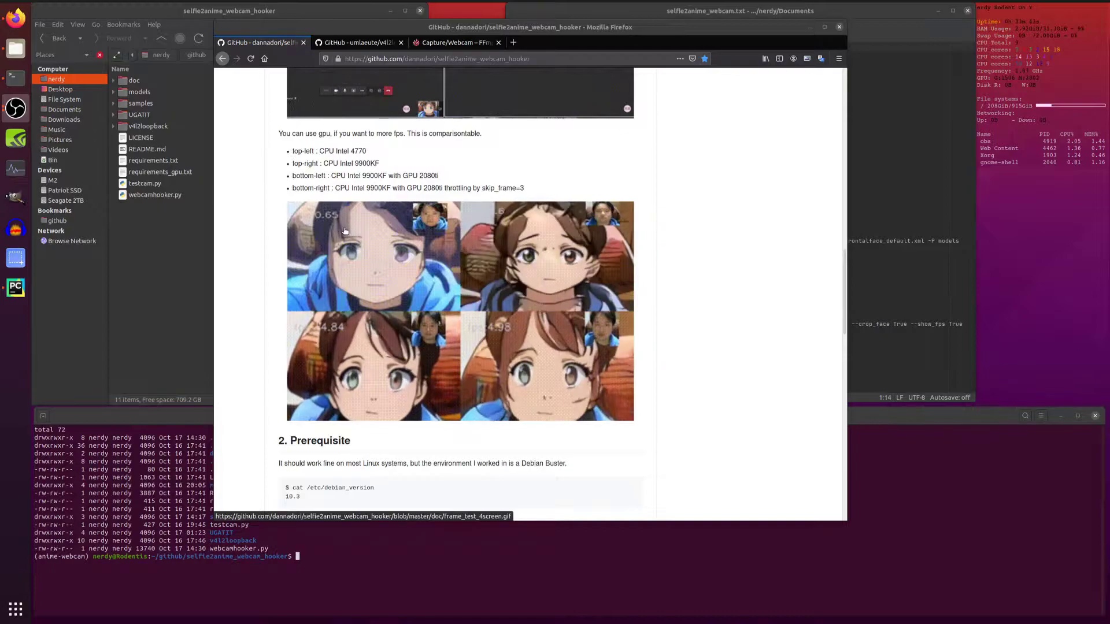
scroll(357, 363, down, 2)
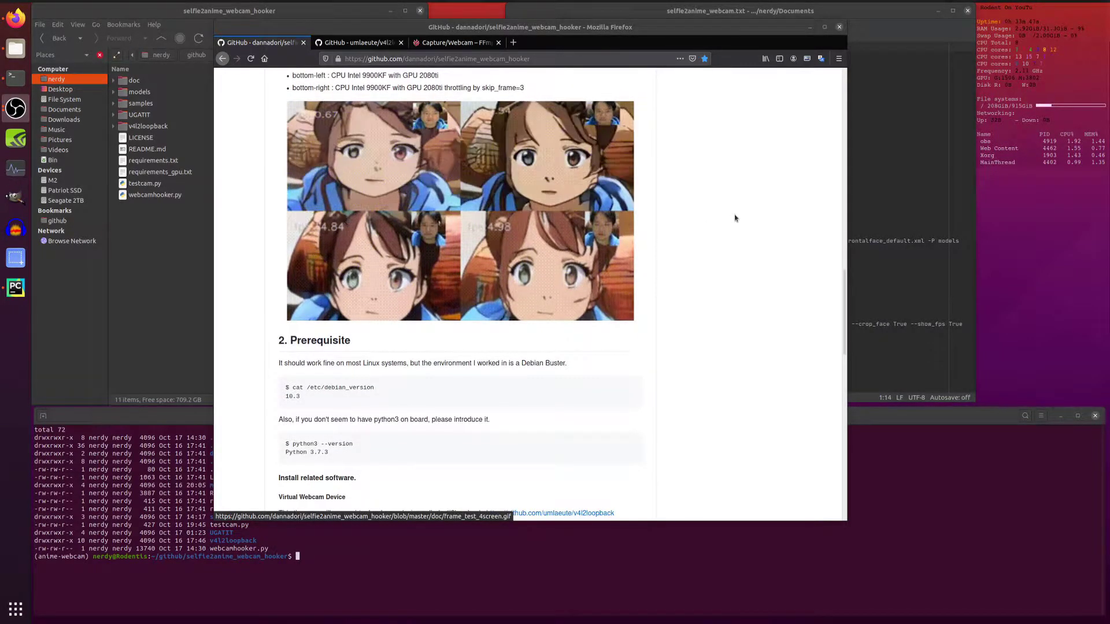
scroll(734, 220, down, 2)
scroll(735, 221, down, 2)
scroll(735, 220, down, 3)
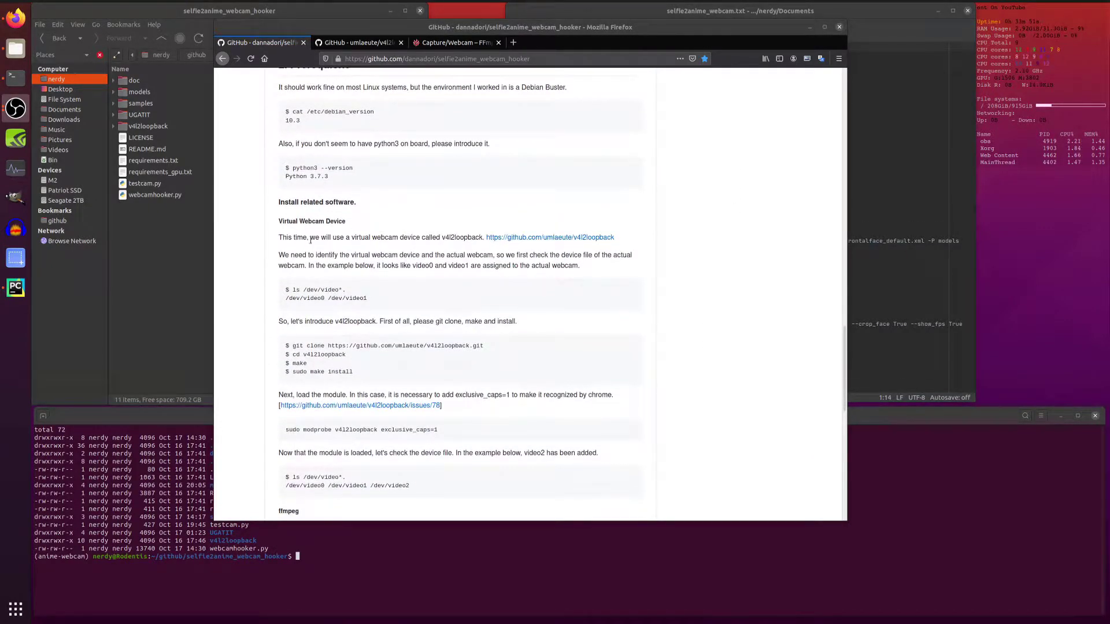
scroll(423, 313, down, 2)
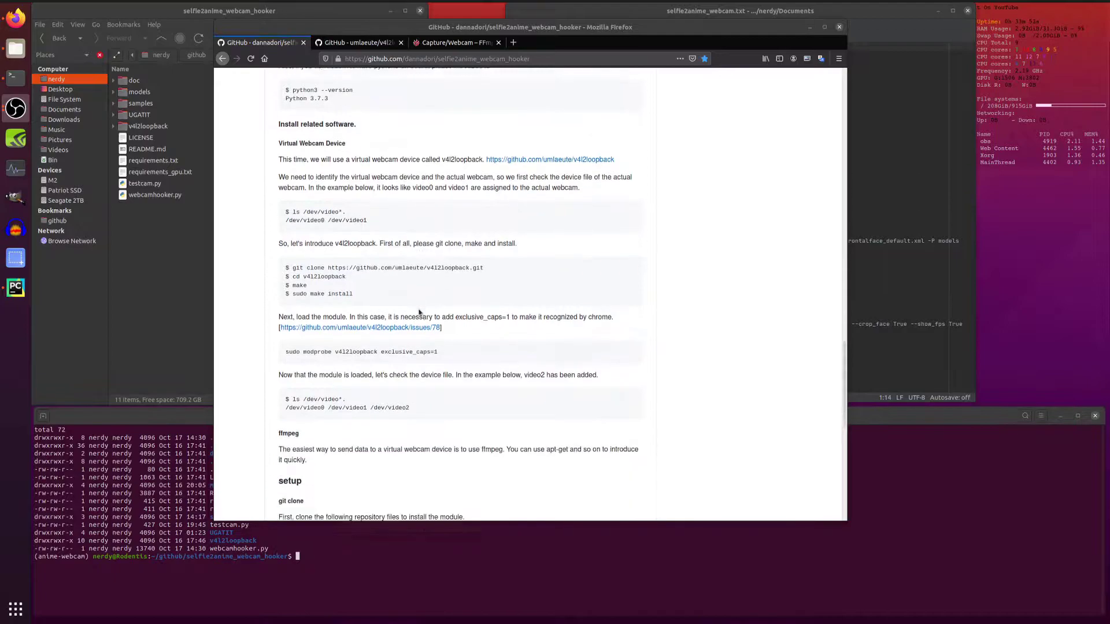
scroll(390, 329, down, 1)
scroll(341, 354, down, 2)
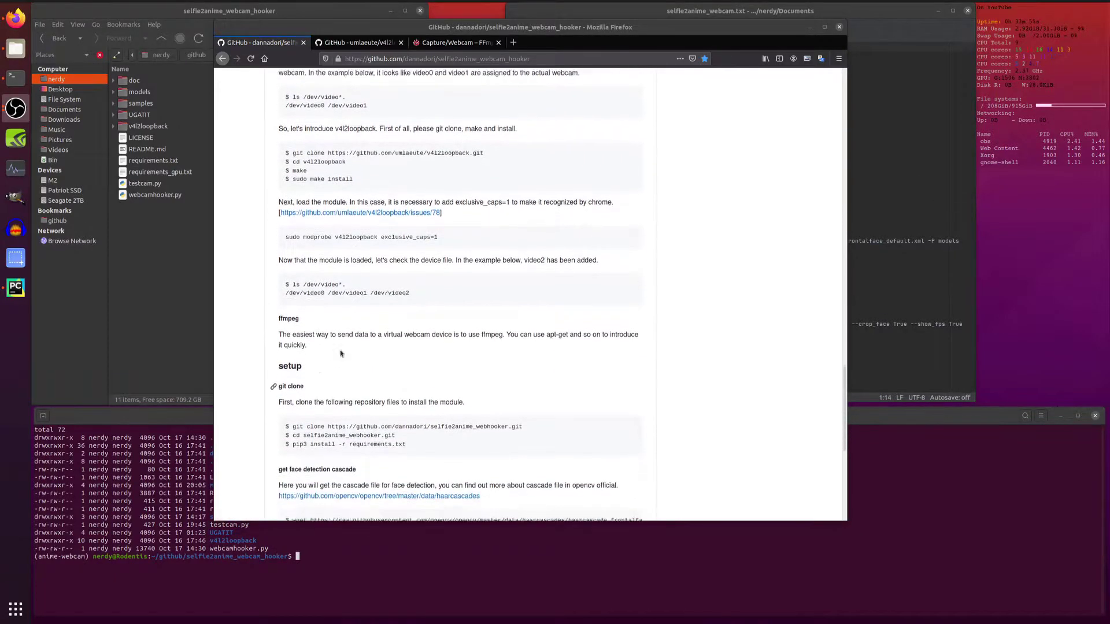
scroll(356, 339, down, 2)
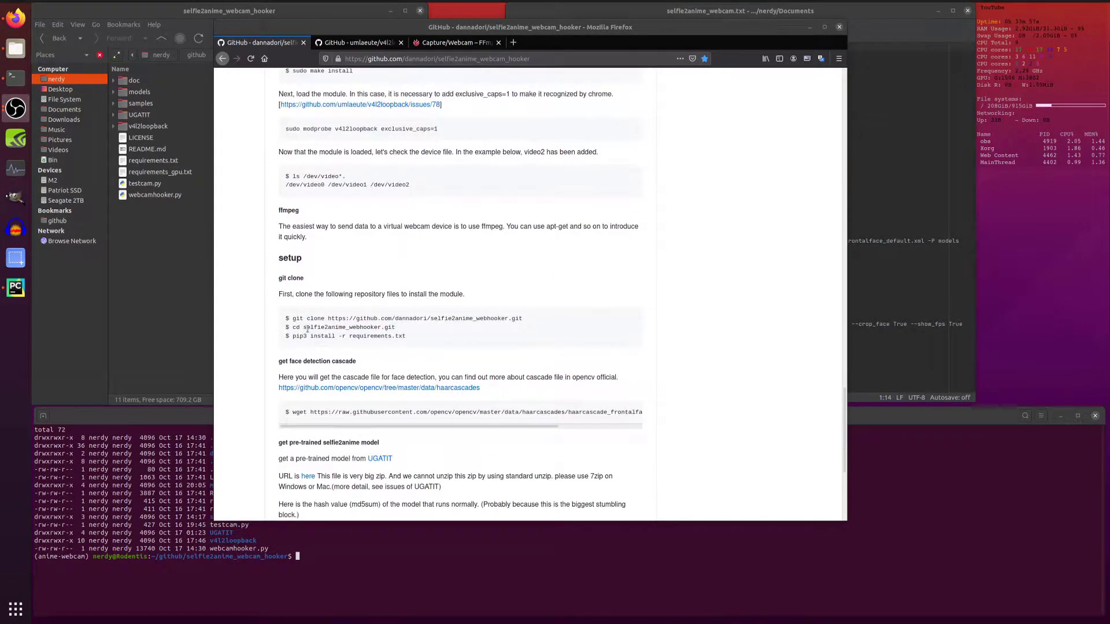
scroll(307, 328, up, 2)
scroll(538, 287, up, 3)
scroll(781, 256, up, 3)
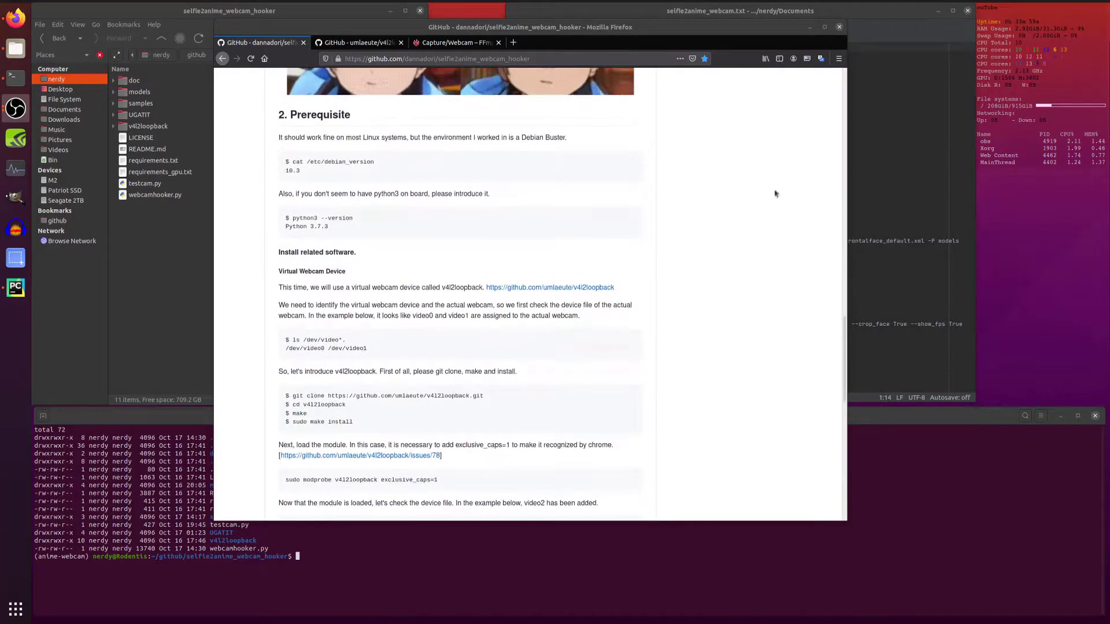
scroll(564, 274, down, 1)
Step: Compare the gedit install notes against the selfie2anime README page
click(932, 153)
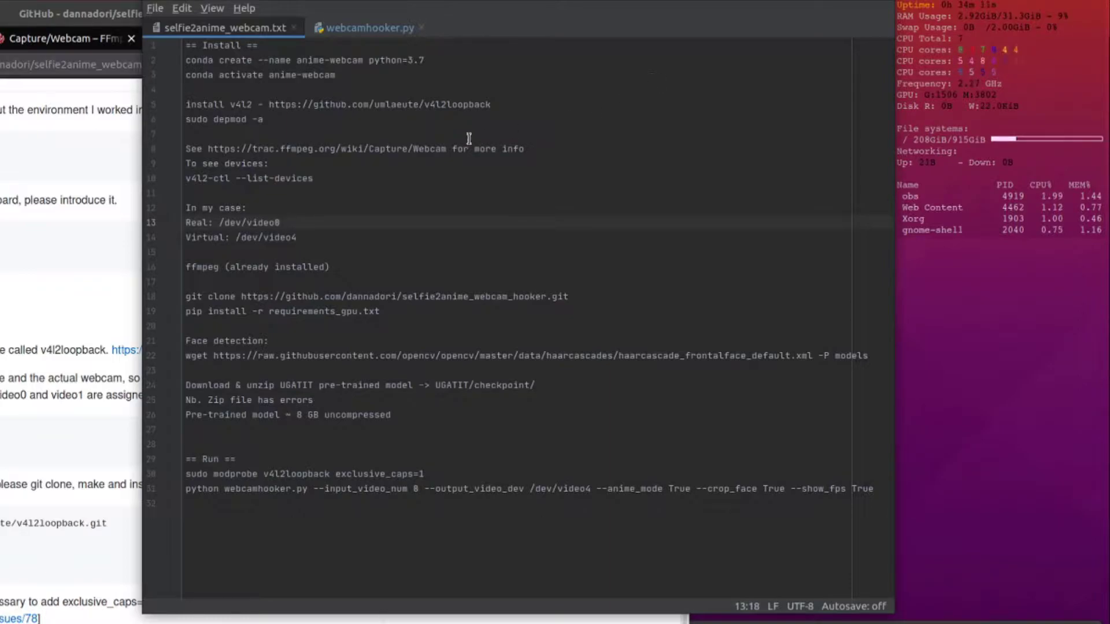
click(597, 132)
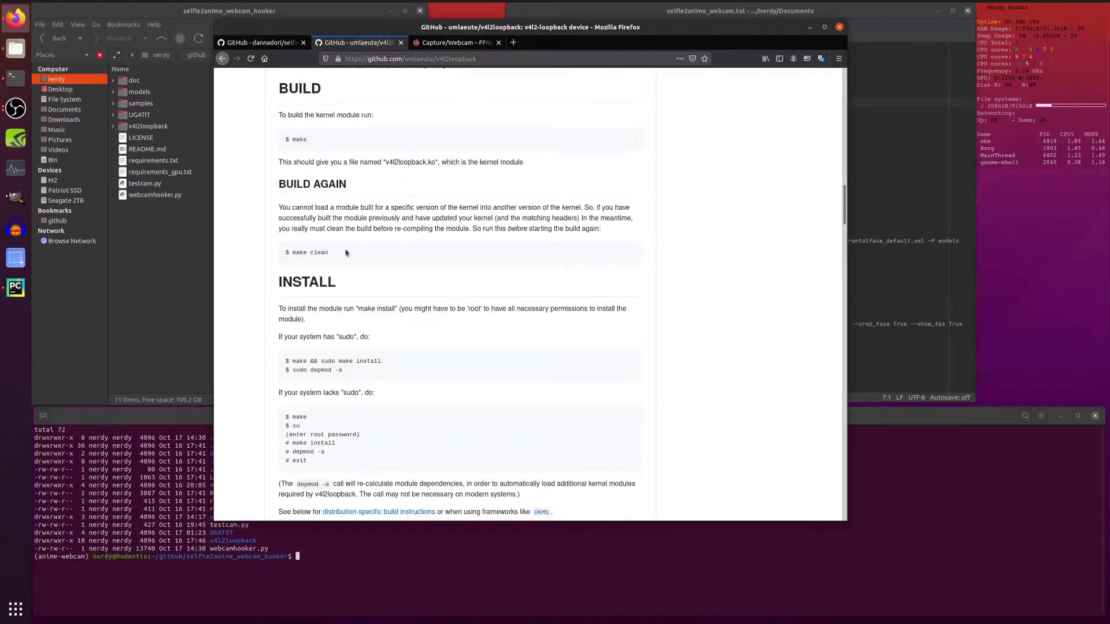
click(258, 44)
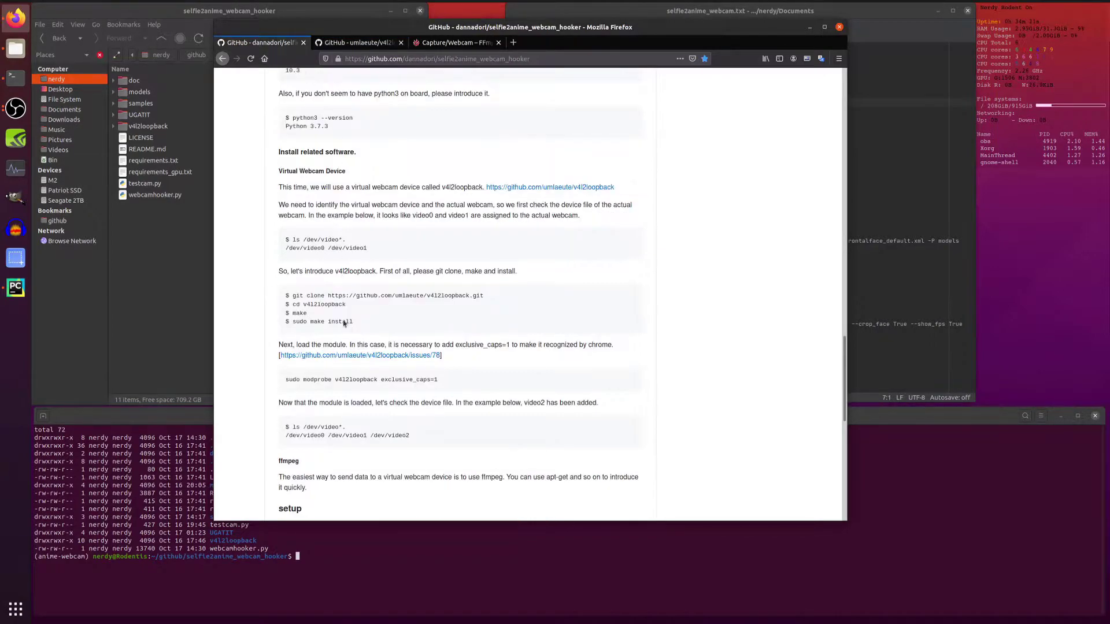
scroll(384, 280, down, 3)
Step: Highlight the 'v4l2-ctl --list-devices' line in the install notes
click(847, 163)
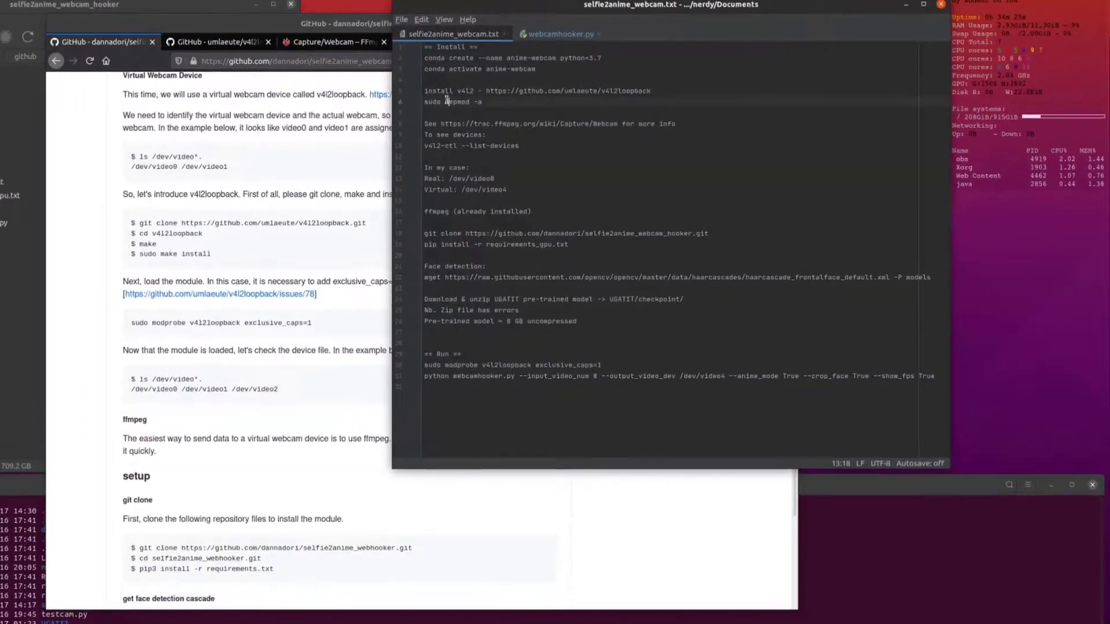
click(559, 94)
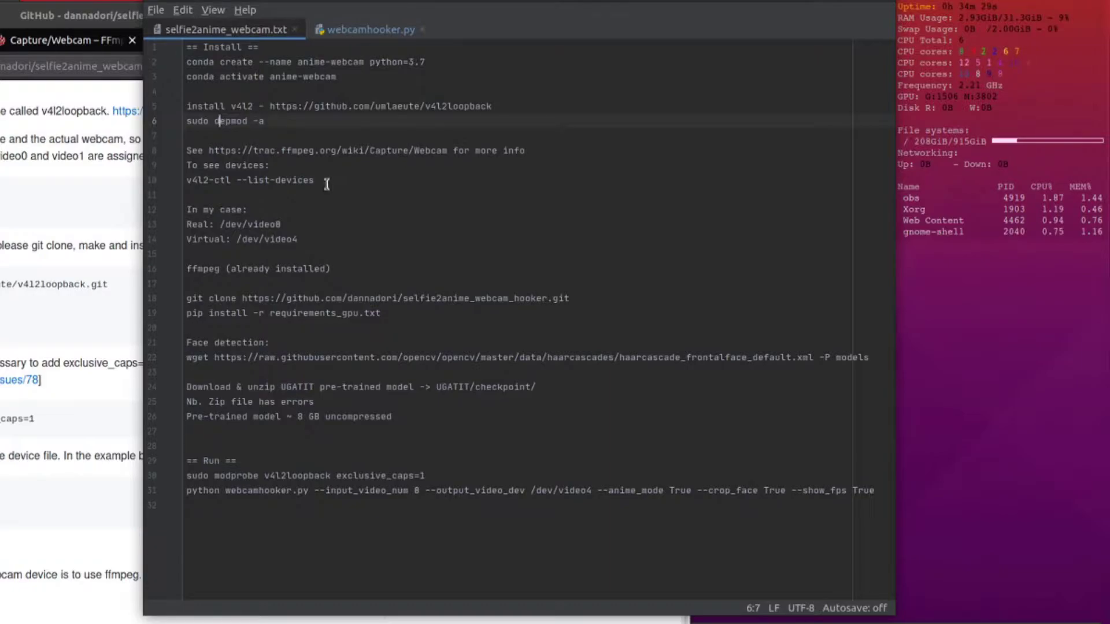
click(326, 181)
key(shift+Home)
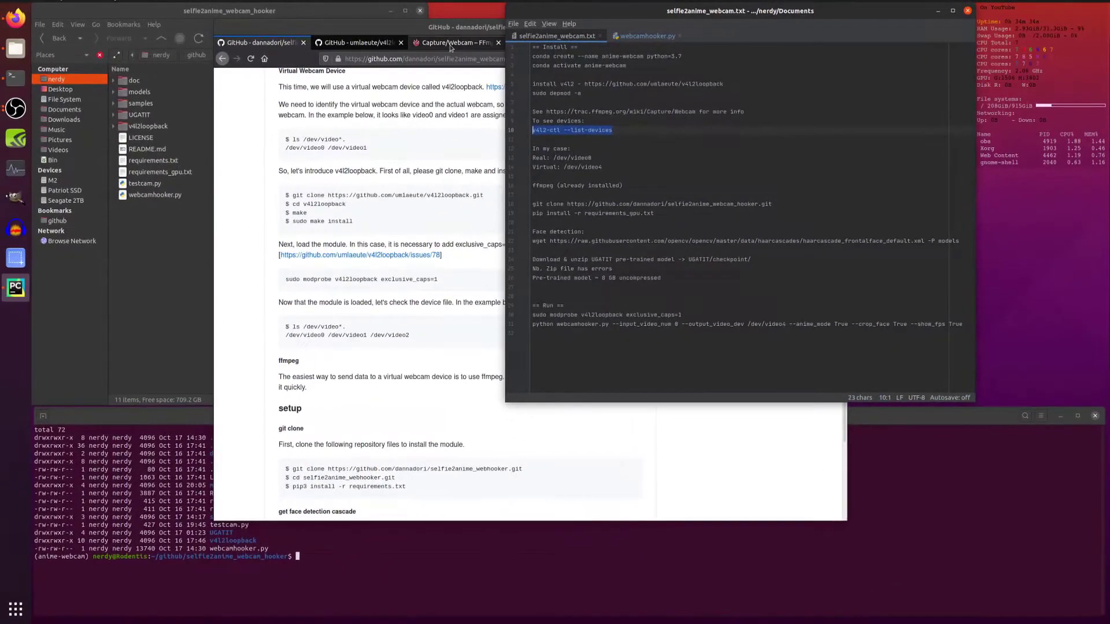
Step: Run v4l2-ctl --list-devices in the terminal, showing the dummy loopback at /dev/video4
click(450, 46)
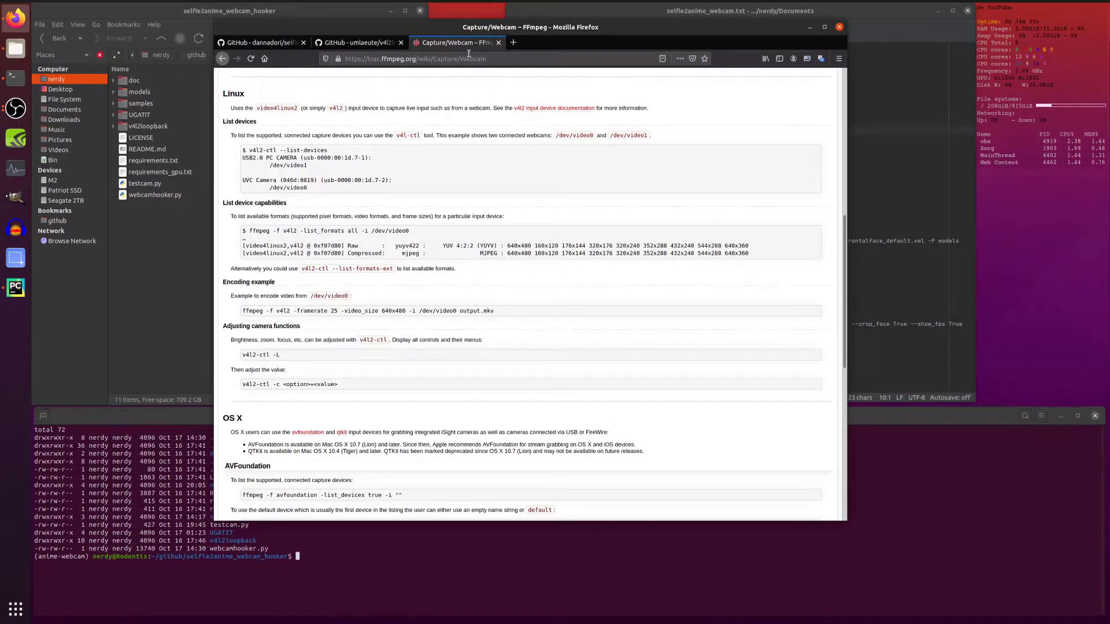
click(260, 42)
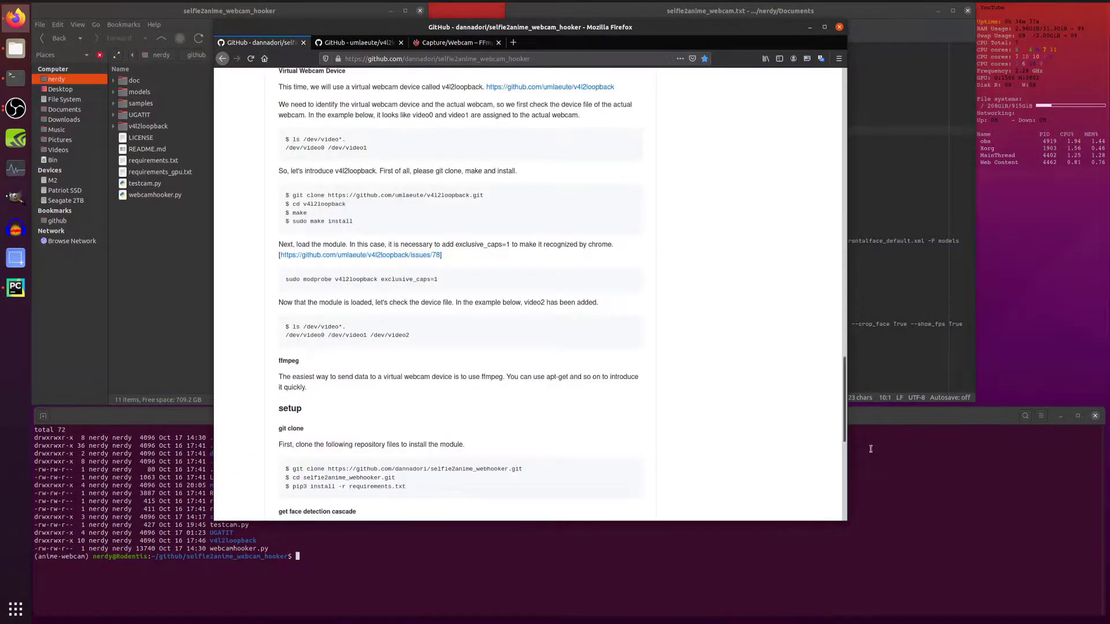
right_click(884, 475)
click(929, 485)
key(Return)
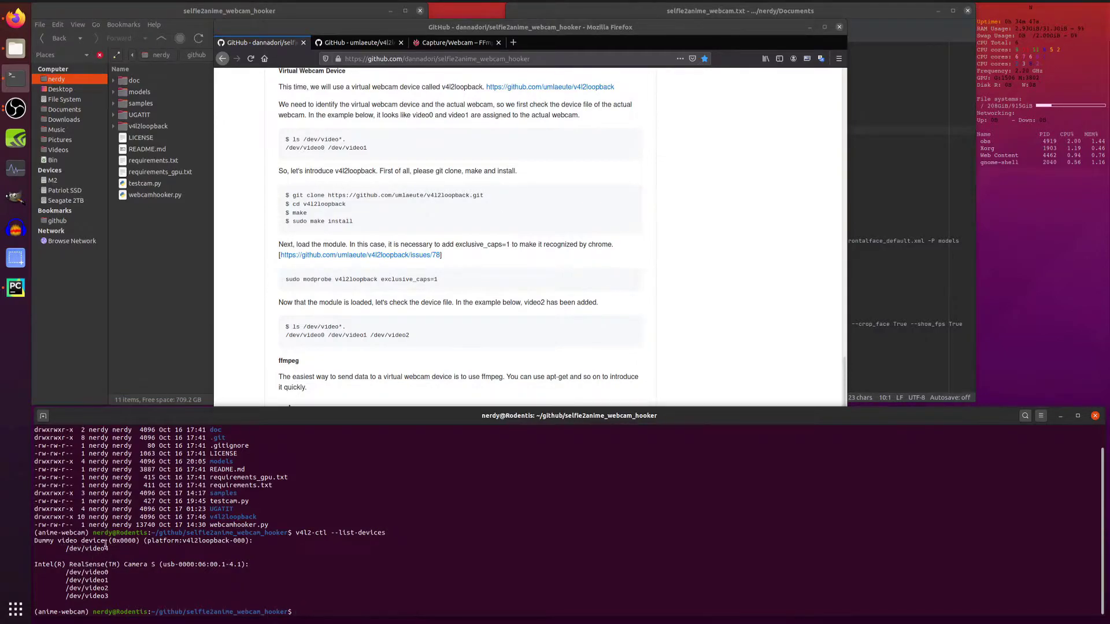
scroll(609, 208, down, 3)
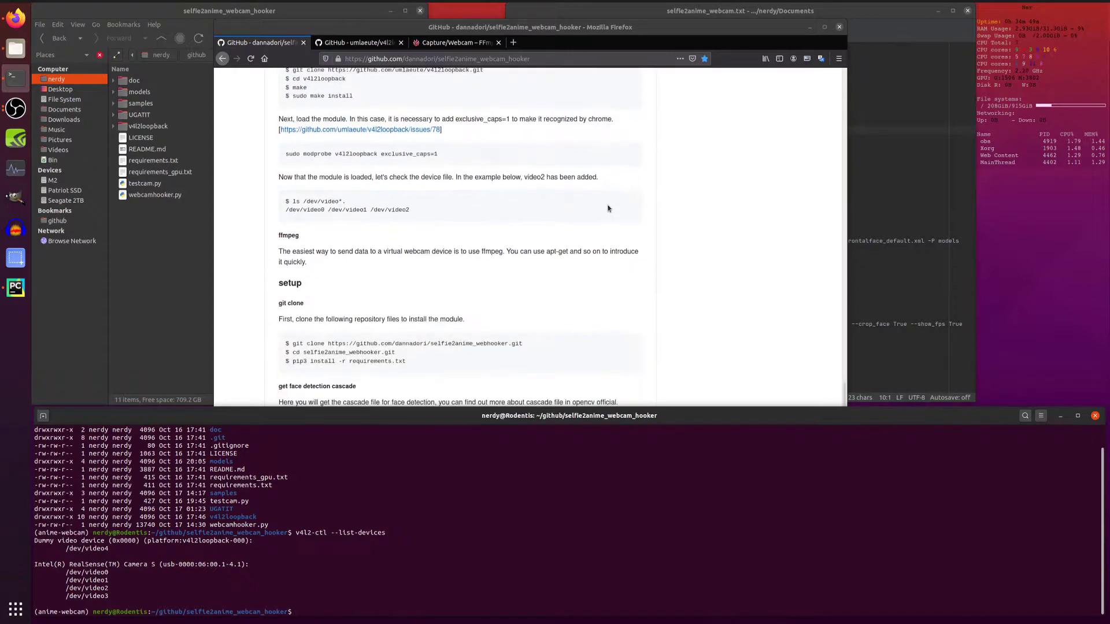
Step: Read the README setup steps through 'Let's start video chat', alternating with the install notes
click(855, 178)
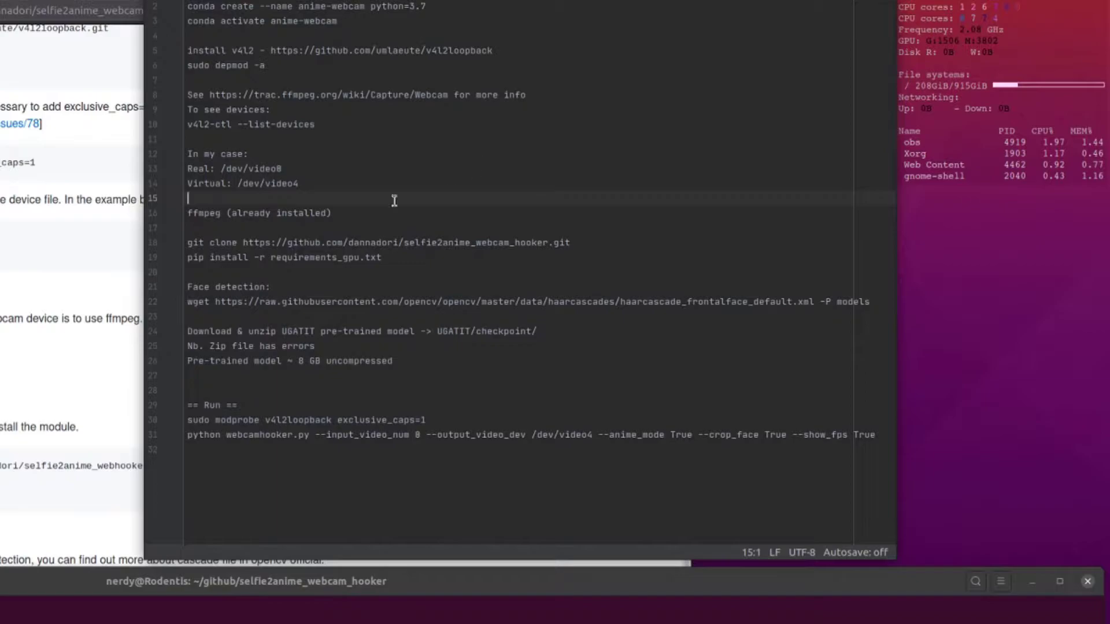
scroll(69, 347, down, 5)
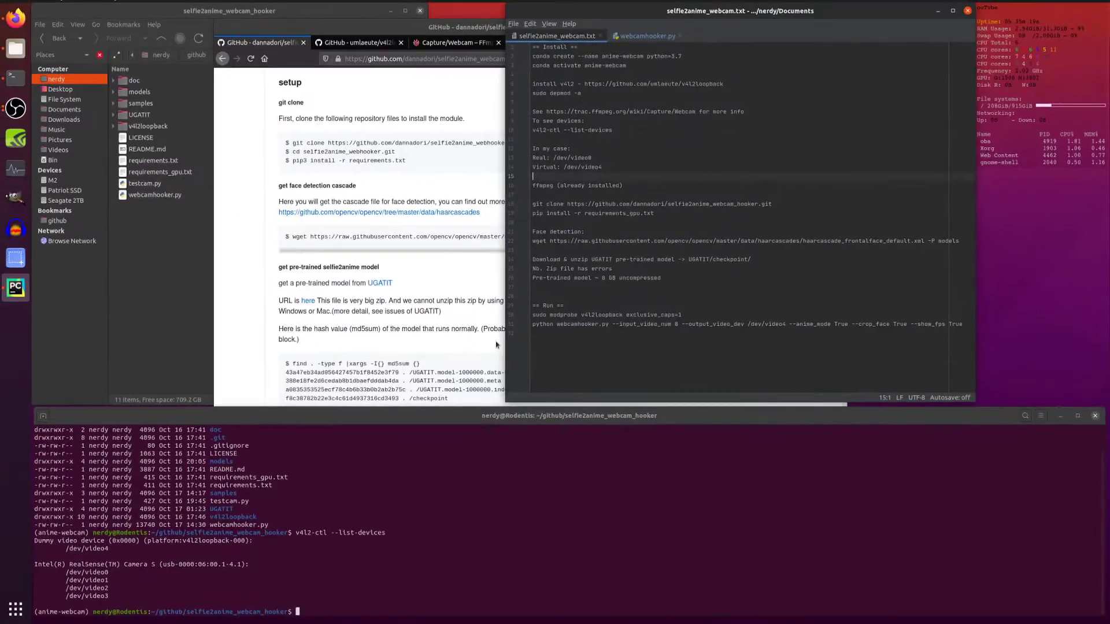
click(412, 288)
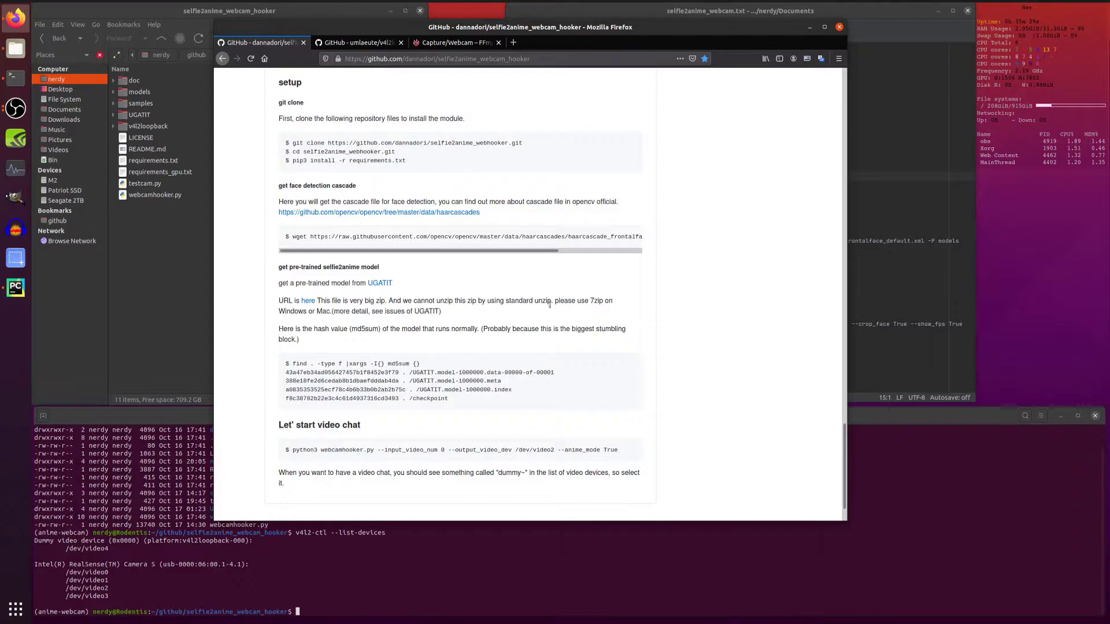
click(887, 183)
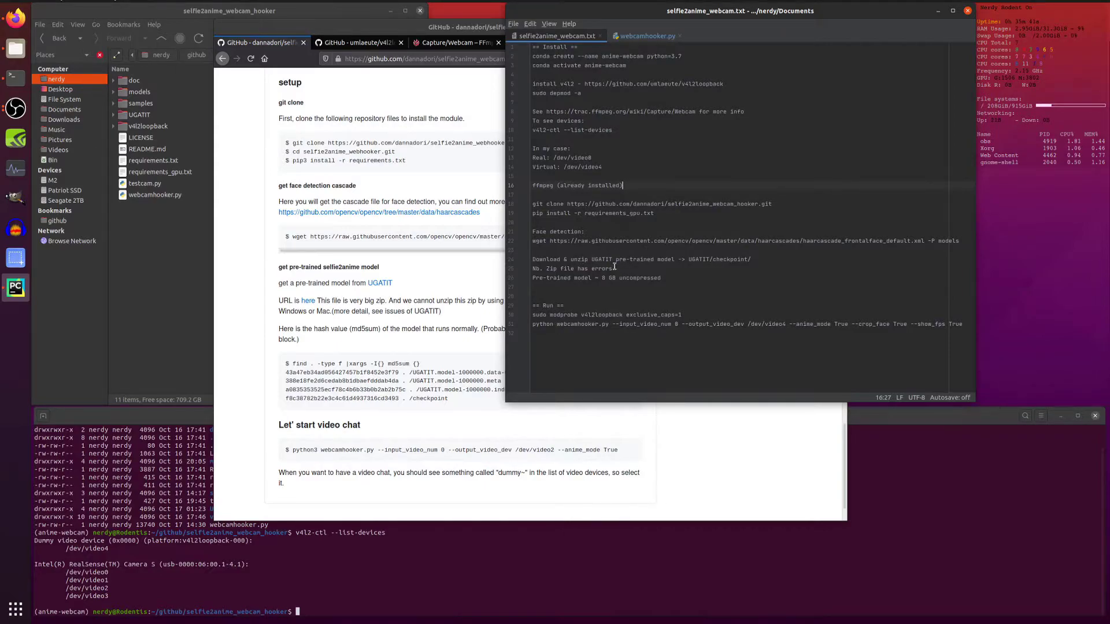
Step: Inspect UGATIT/checkpoint and models for the checkpoint files and haarcascade model
click(117, 117)
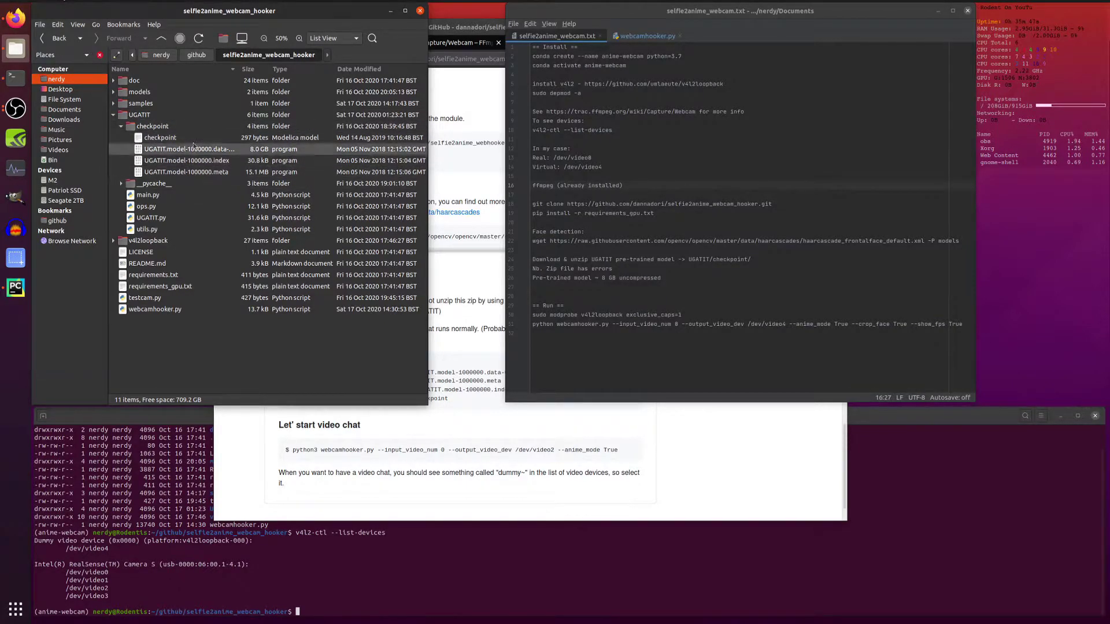
click(113, 118)
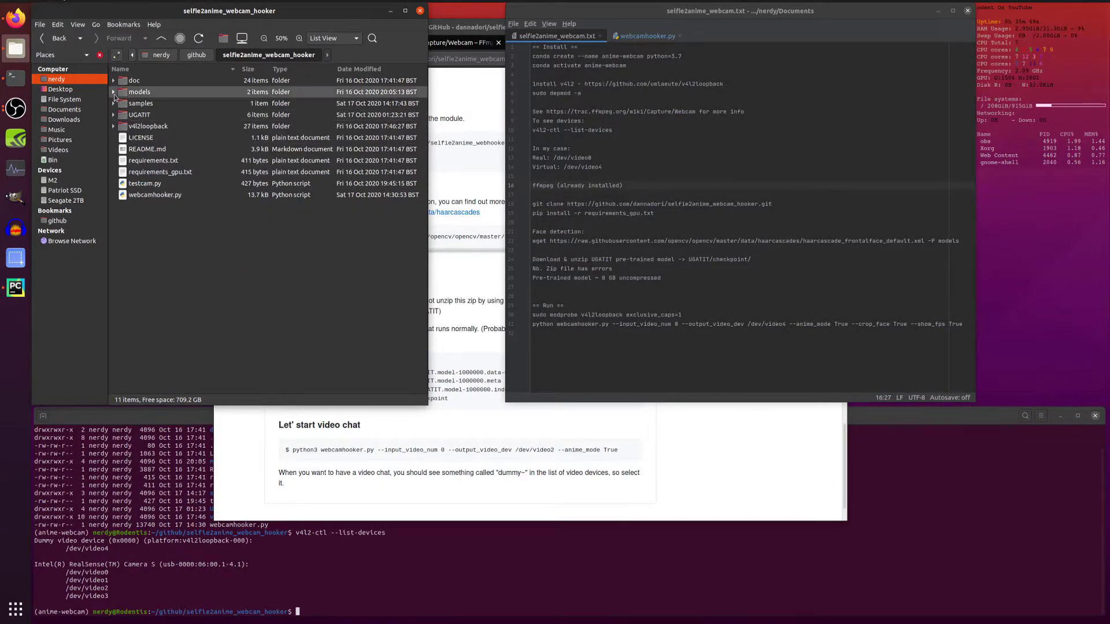
click(113, 92)
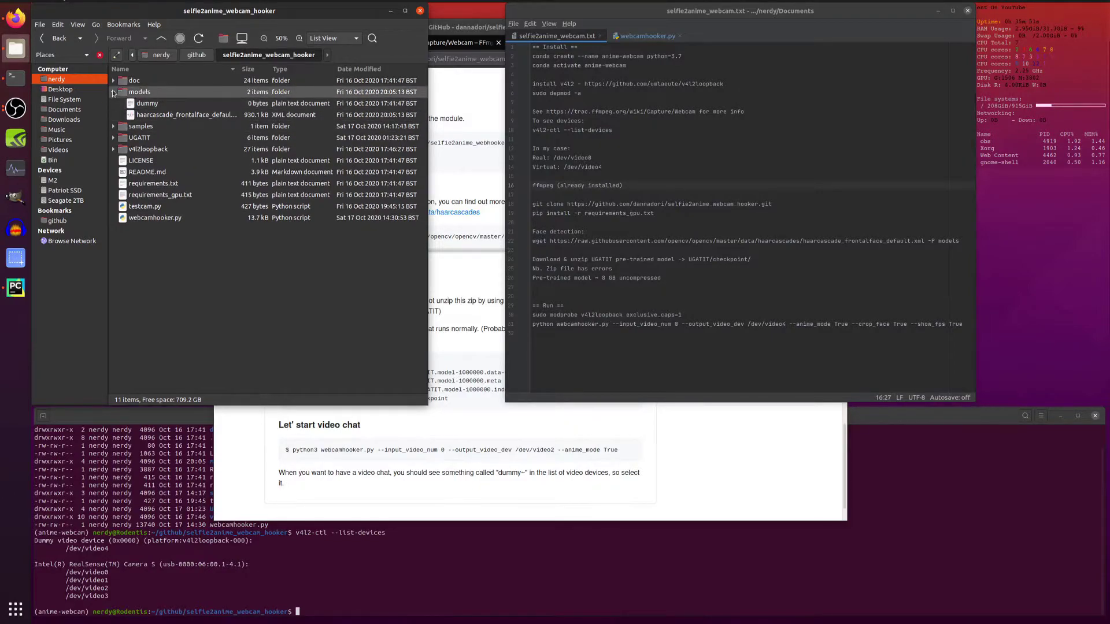
click(113, 92)
click(679, 285)
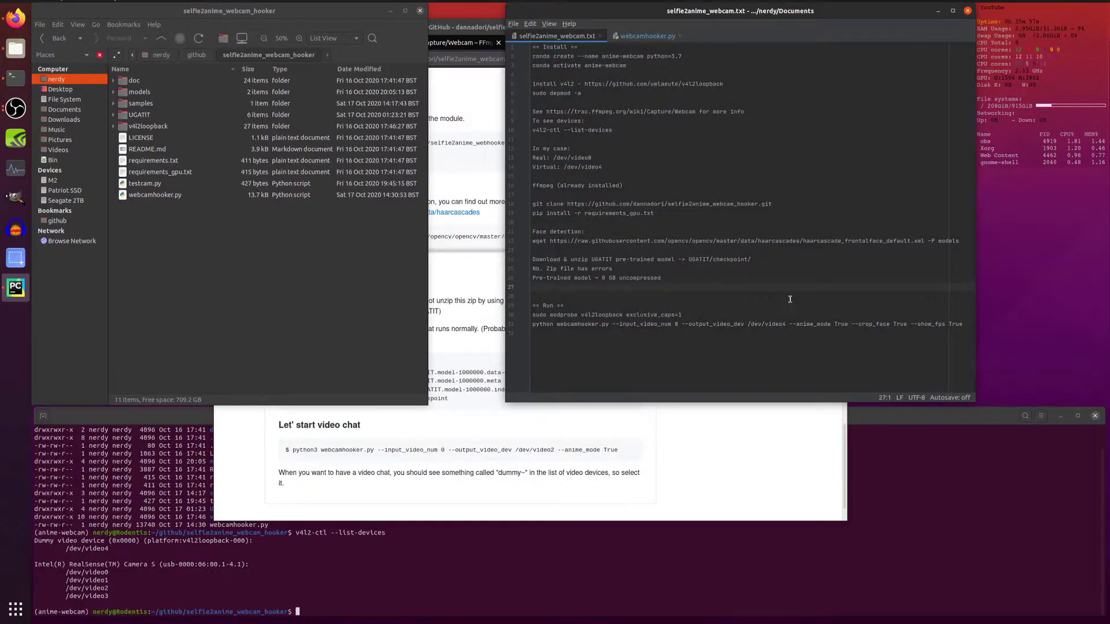
Step: Review the command-line arguments in the webcamhooker.py script
click(601, 324)
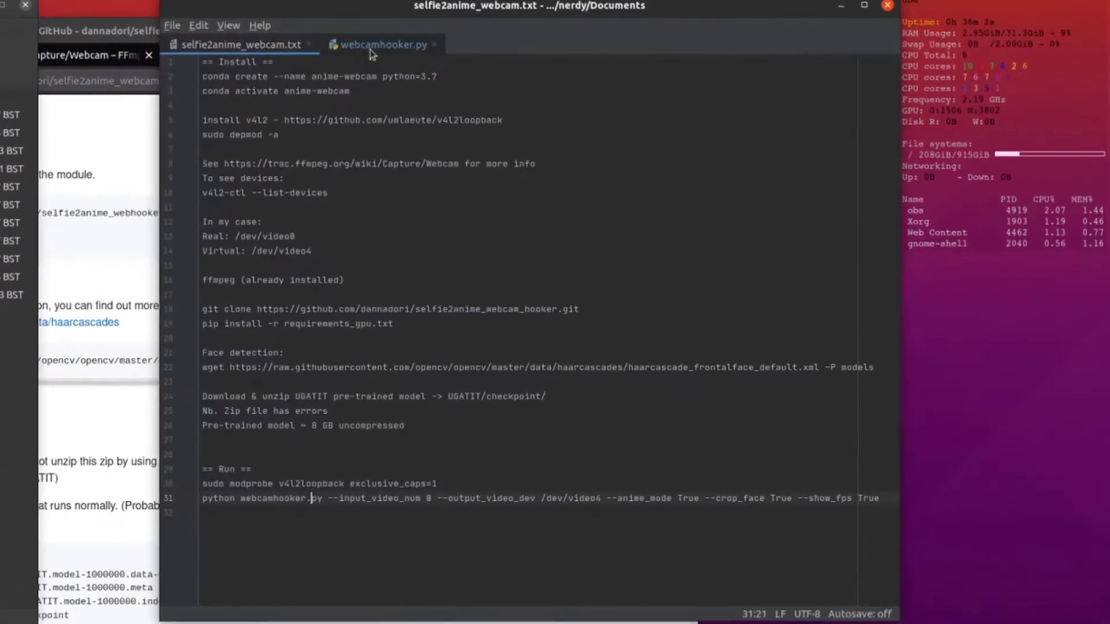
click(642, 38)
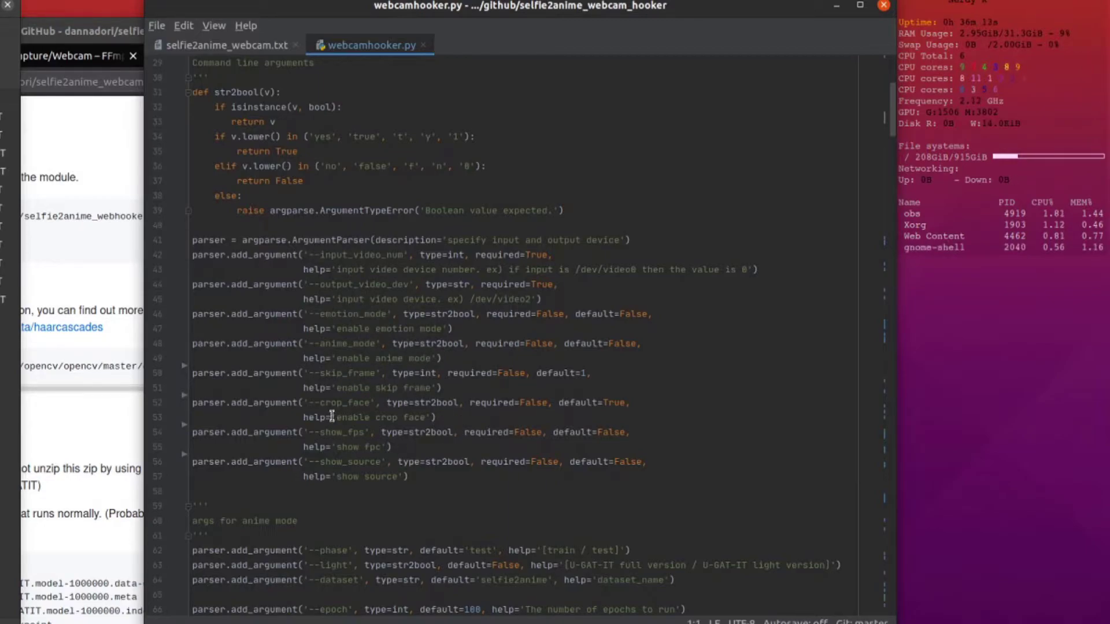
click(232, 50)
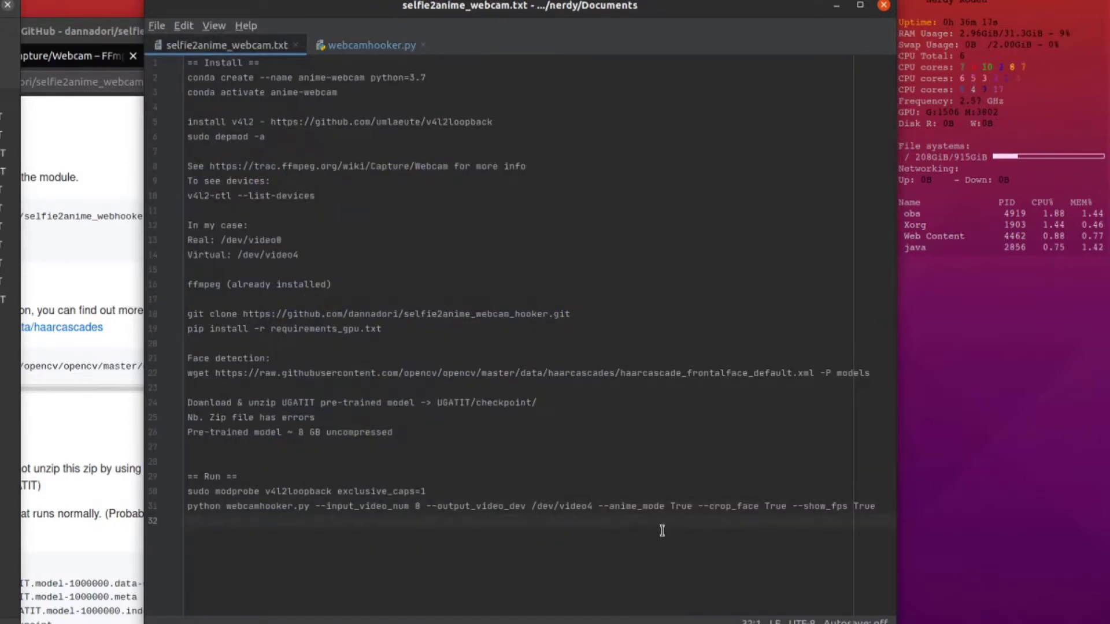
Step: Copy the webcamhooker.py run command from the notes and run it in the terminal
double_click(792, 507)
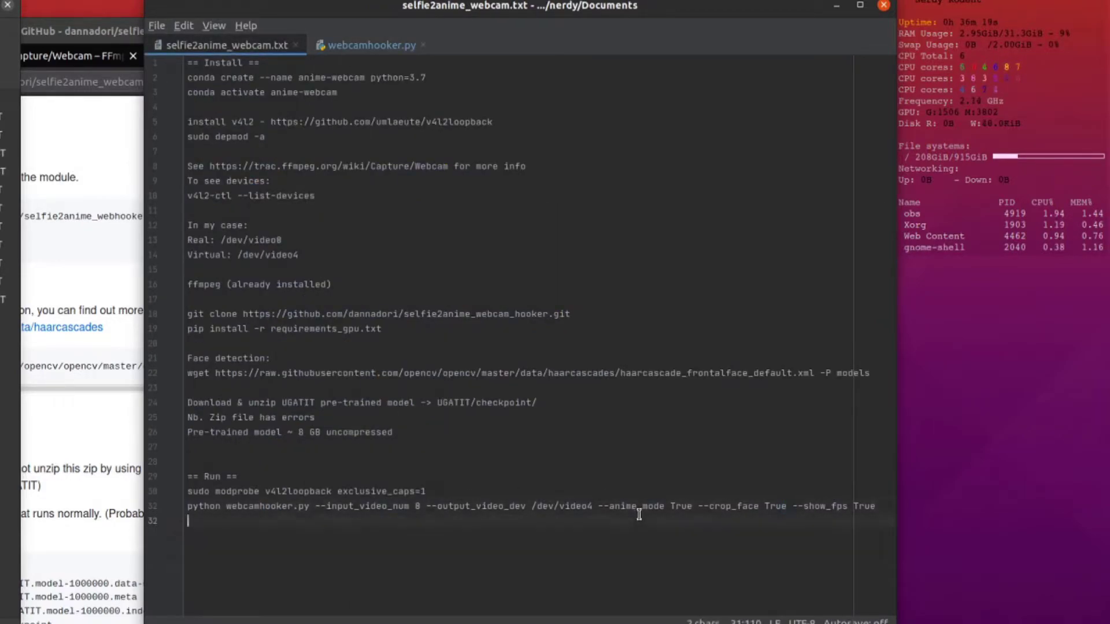
key(Up)
key(shift+End)
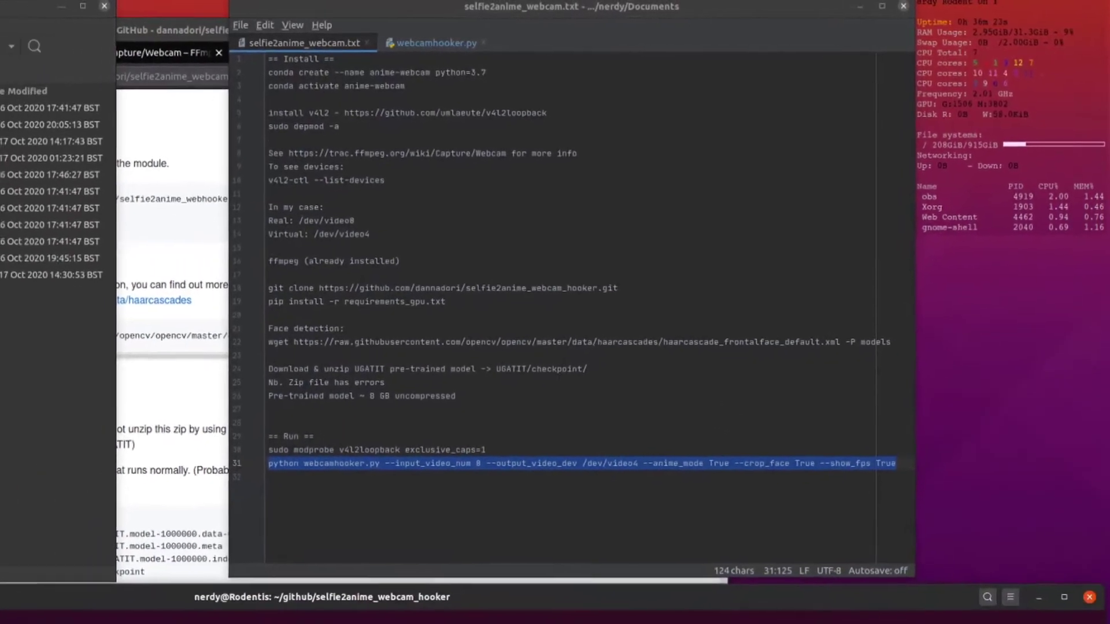
text(python webcamhooker.py --input_video_num 0 --output_video_dev /dev/video4 --anime_mode True --crop_face True --show_fps True)
key(Return)
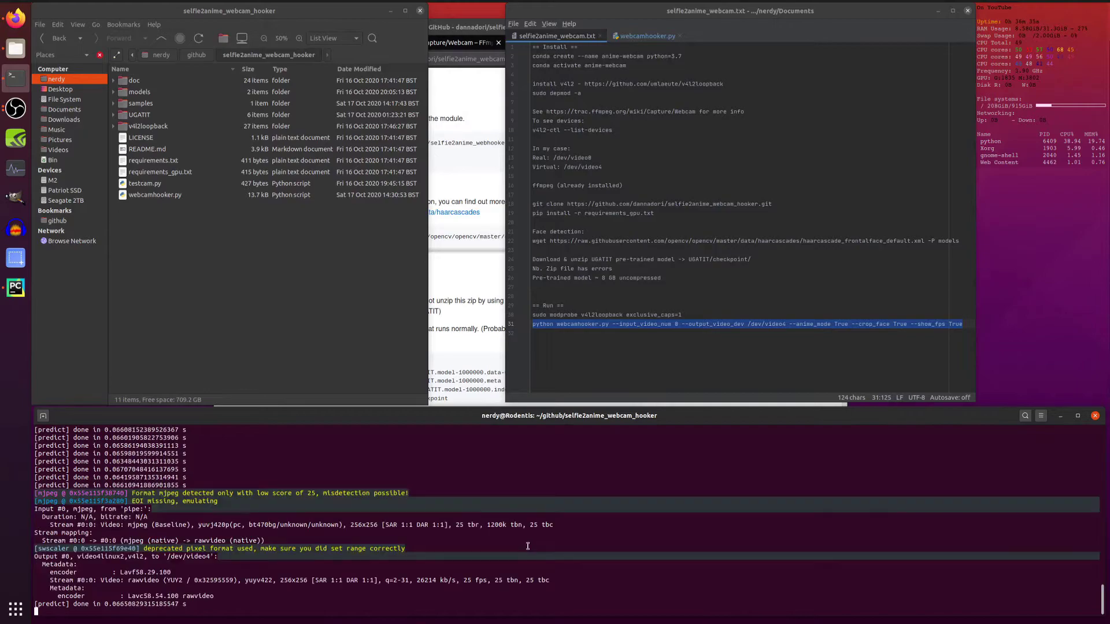
Step: Leave the webcam hooker streaming and show all OBS Studio windows from the dock
right_click(16, 110)
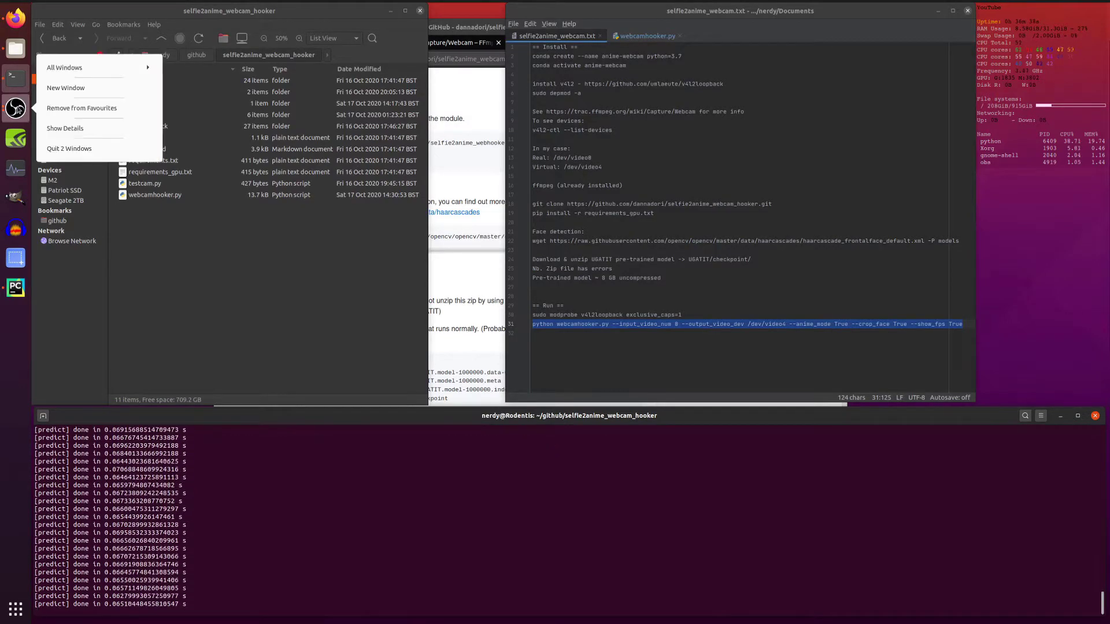
click(70, 67)
Step: Add a Video Capture Device (V4L2) source to the OBS Anime scene
click(76, 154)
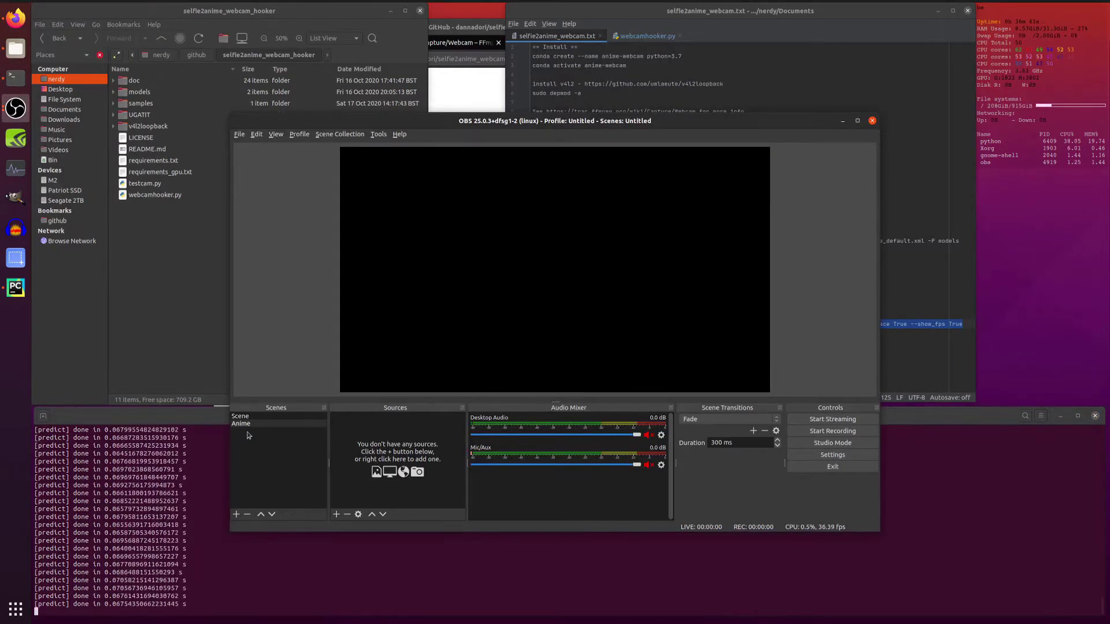
right_click(355, 438)
mouse_move(402, 438)
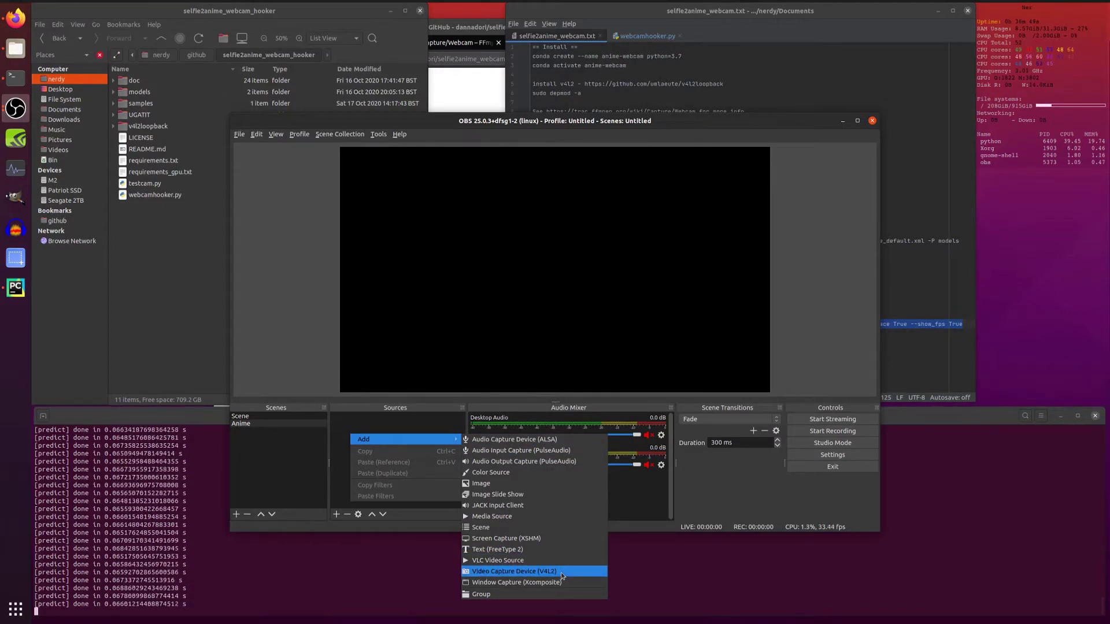
click(561, 572)
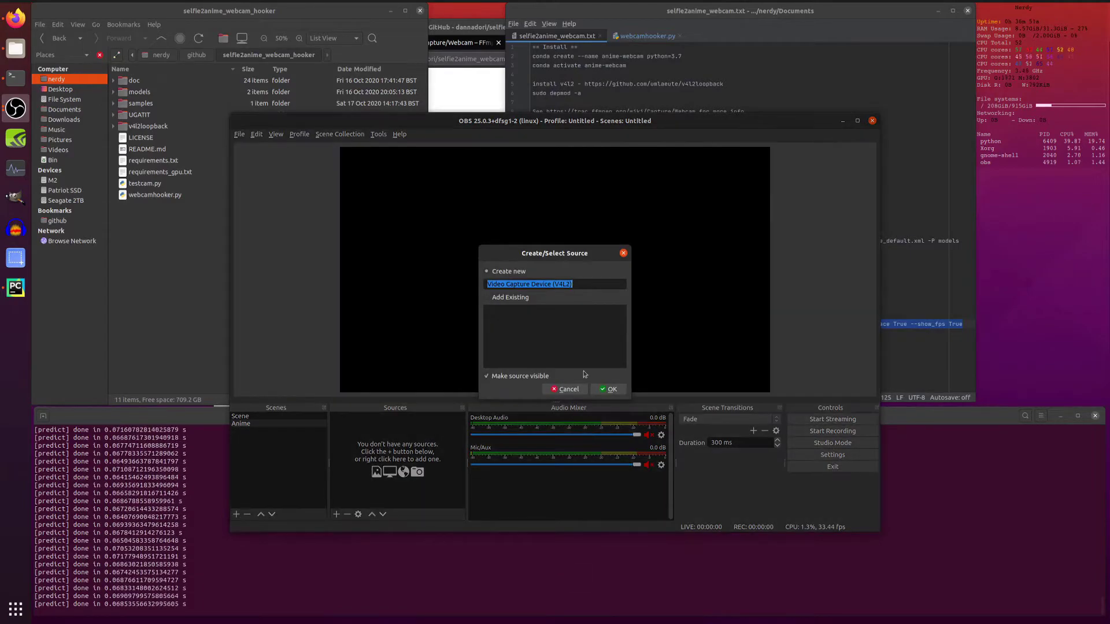
click(604, 390)
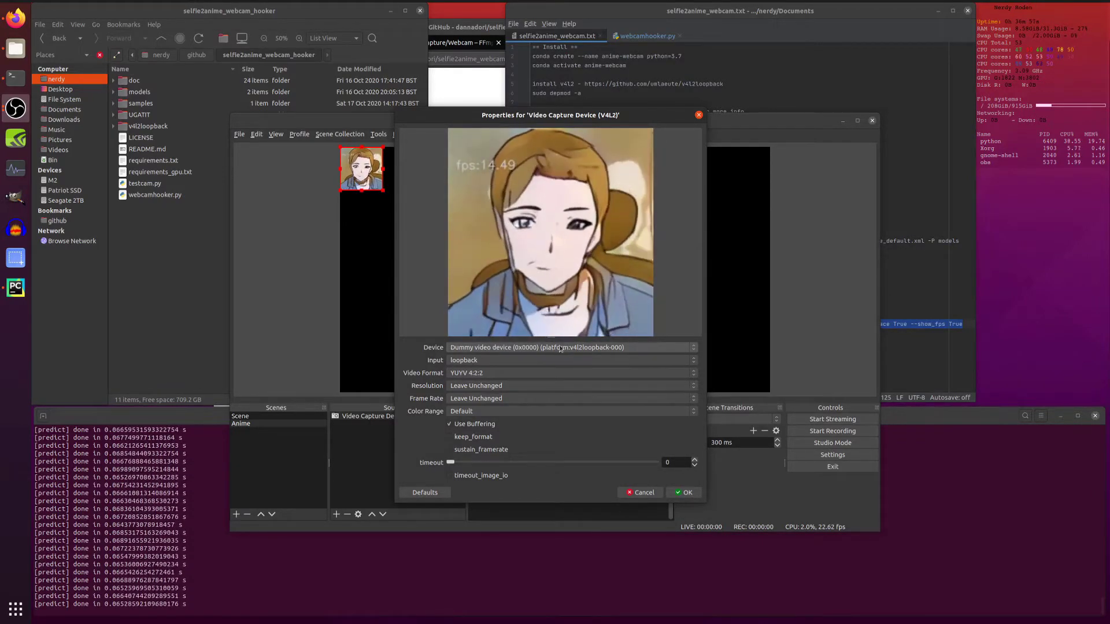
Step: Keep 'Dummy video device' as the capture device and fit the feed to the screen
click(685, 492)
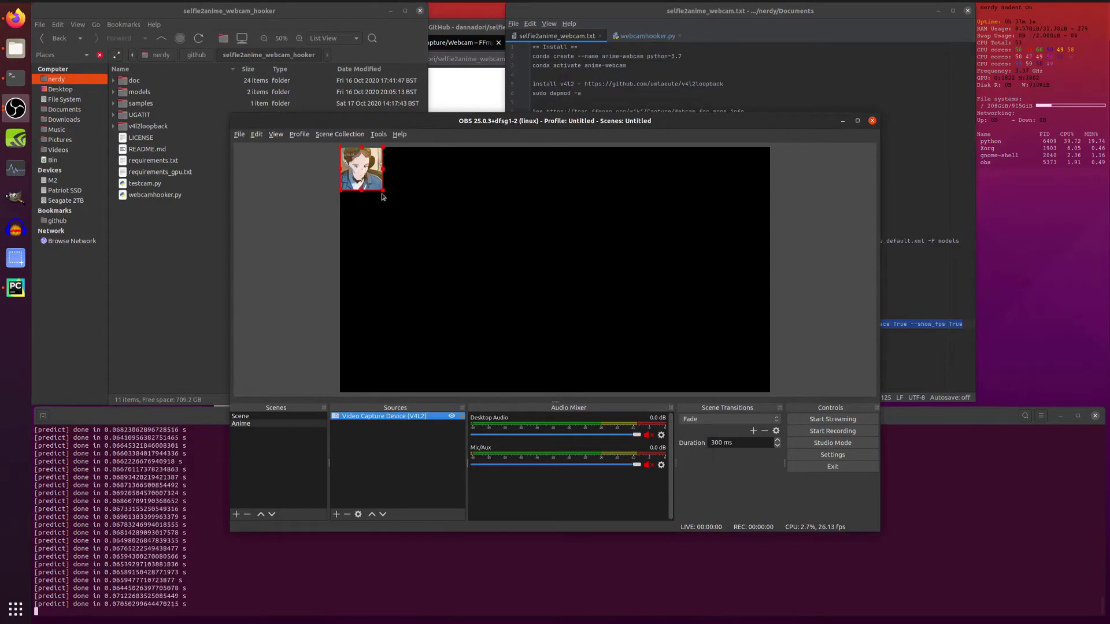
key(ctrl+f)
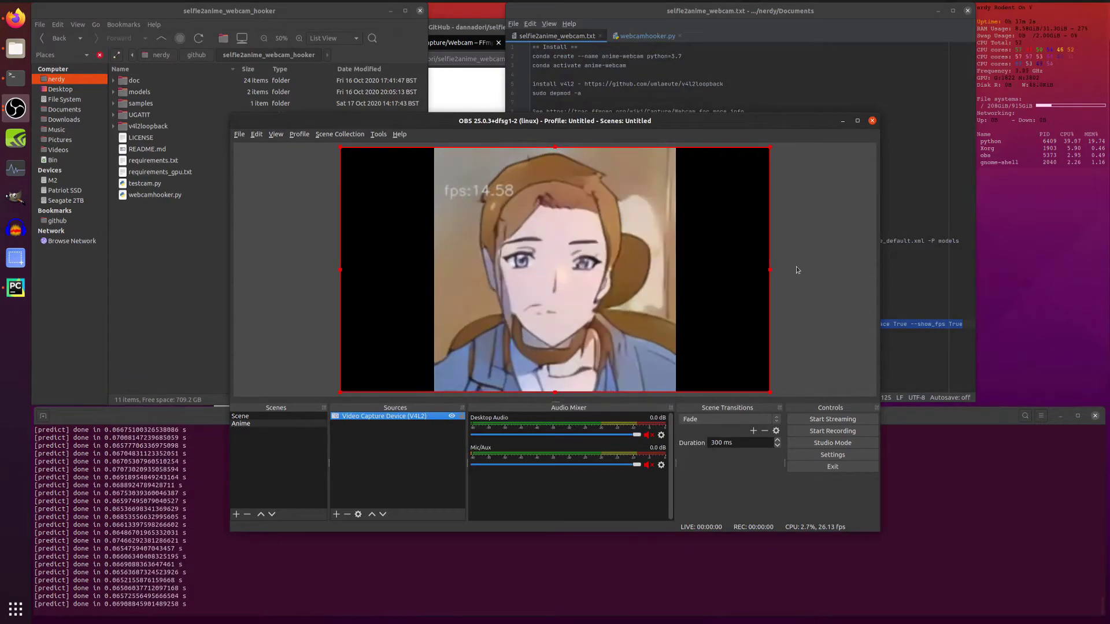